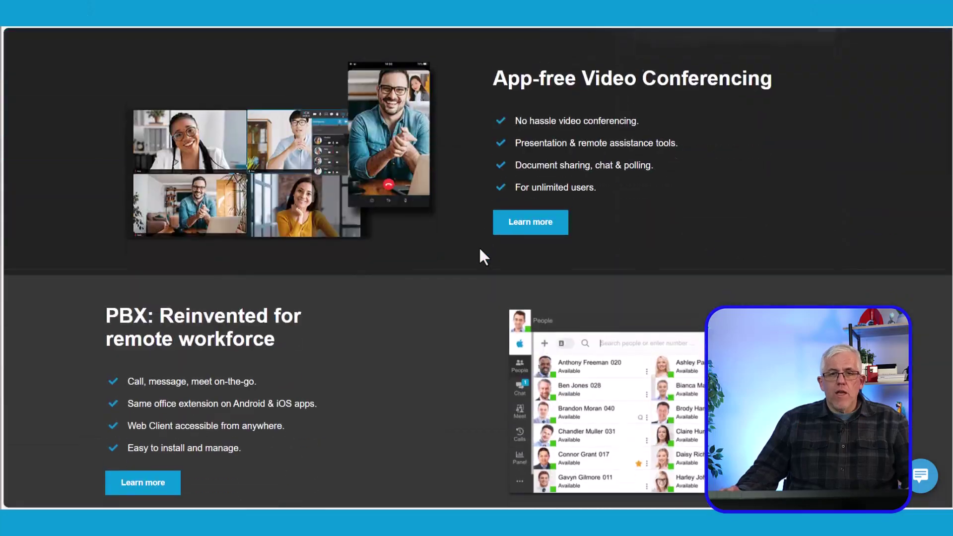
pyautogui.scroll(-3, 479, 248)
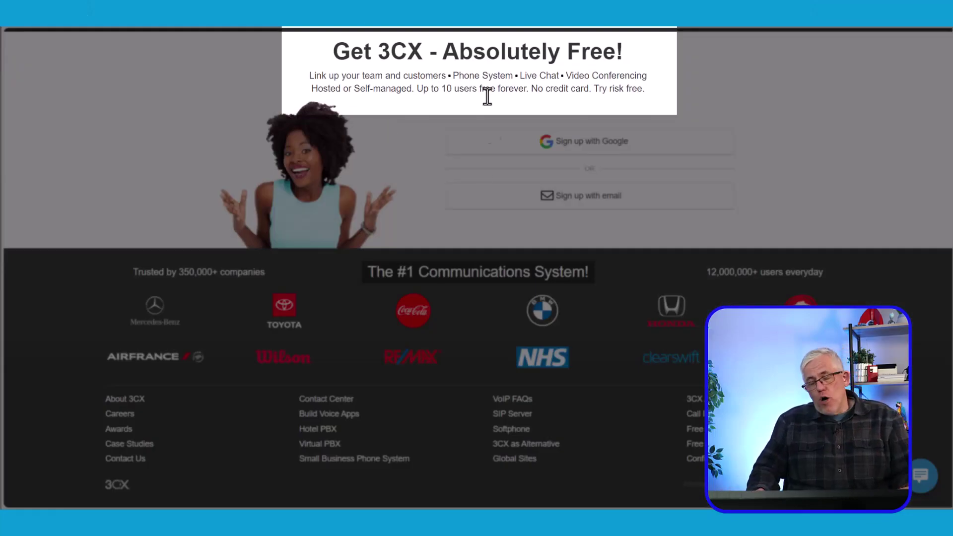
# - Launch the hosted 3CX PRO system's web client from My Systems in the account menu
pyautogui.scroll(20, 427, 164)
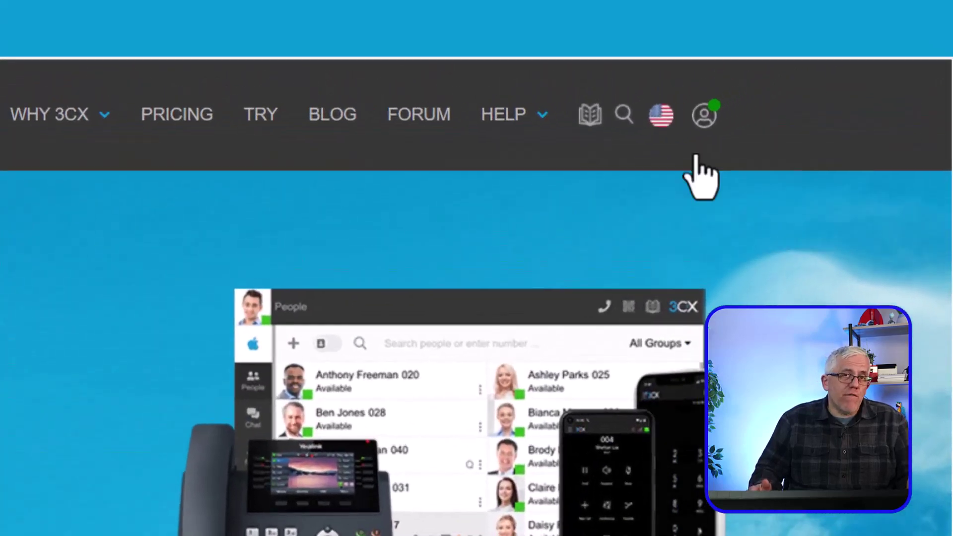
pyautogui.click(770, 84)
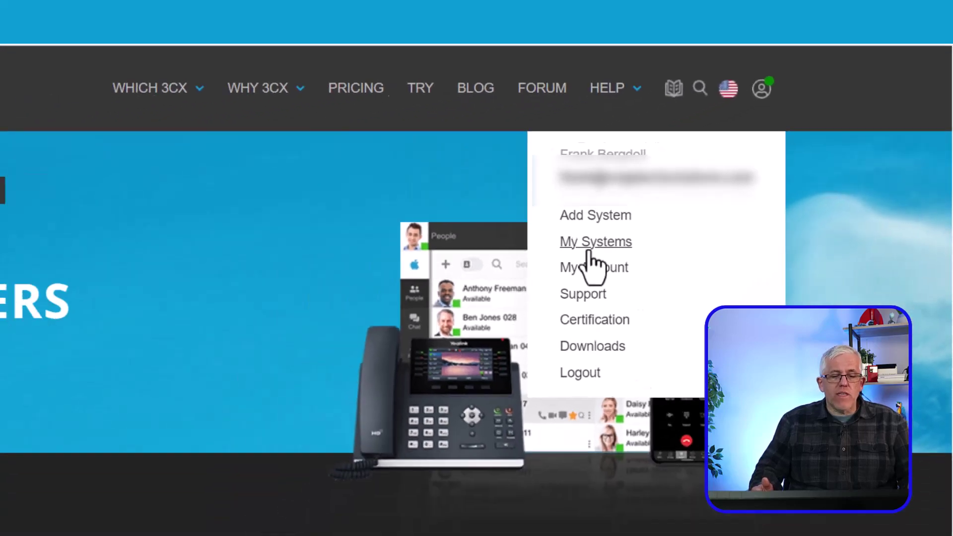
pyautogui.click(479, 322)
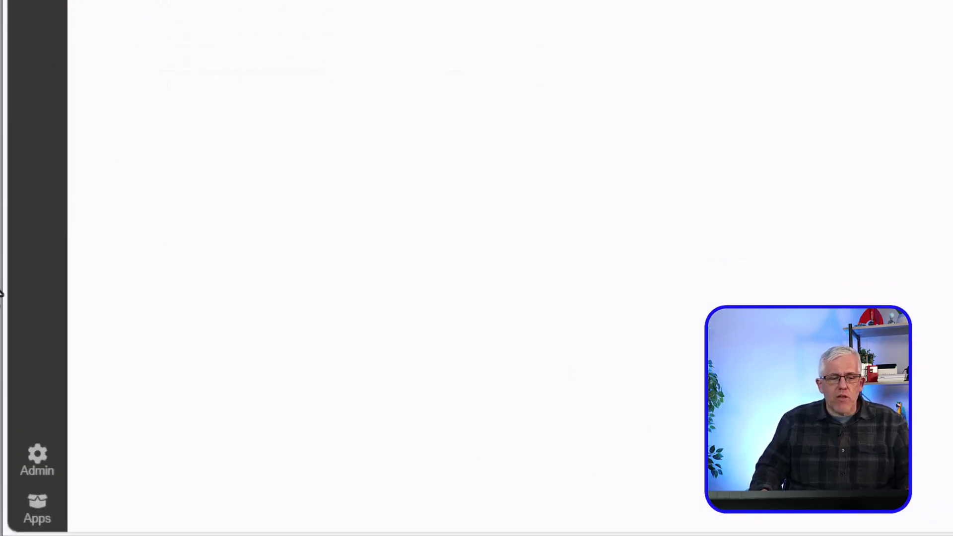
# - Go to the admin console dashboard, then open your extension's personal Settings page
pyautogui.click(38, 459)
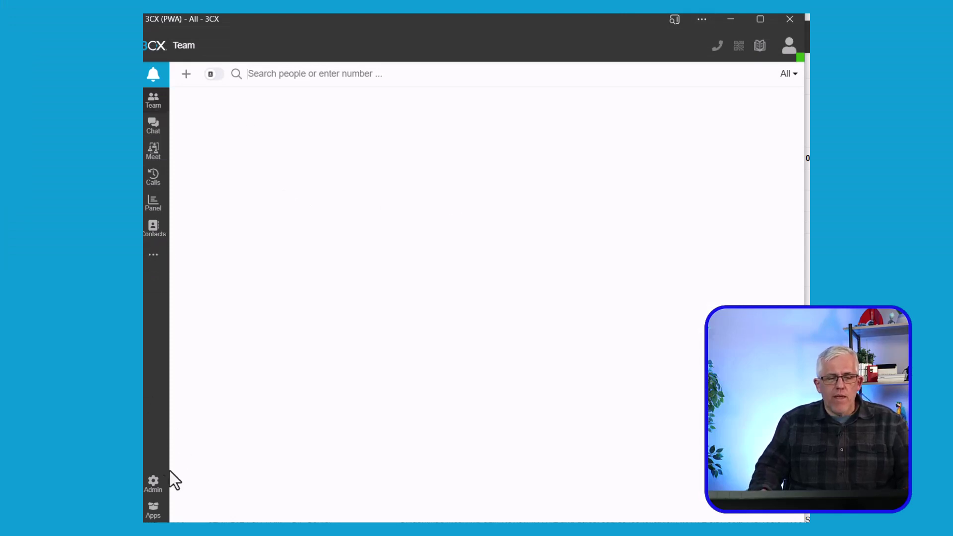
pyautogui.click(152, 484)
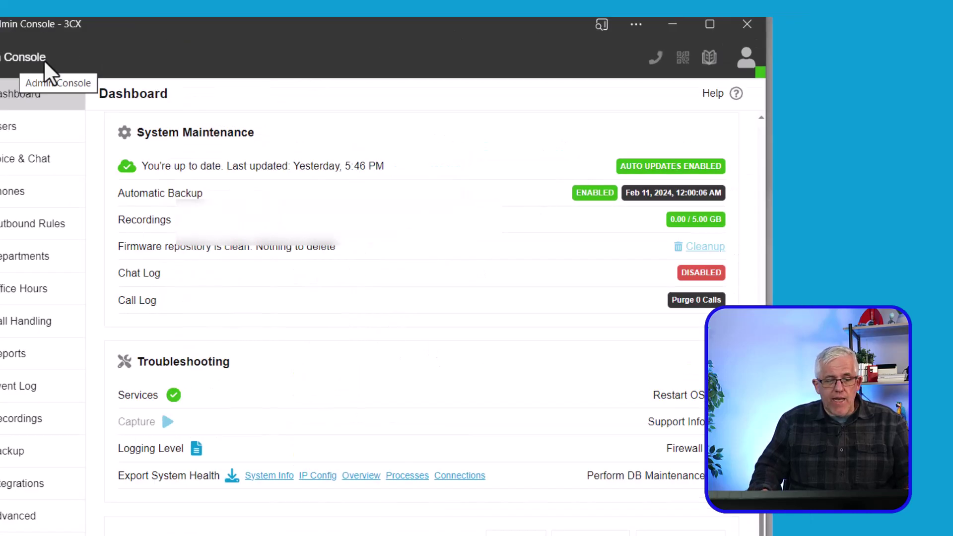
pyautogui.click(749, 62)
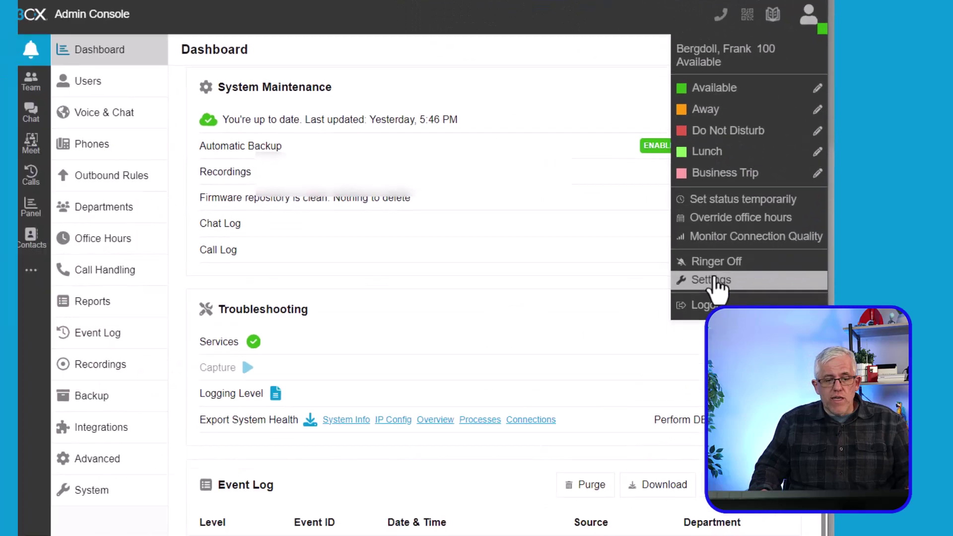
pyautogui.click(714, 282)
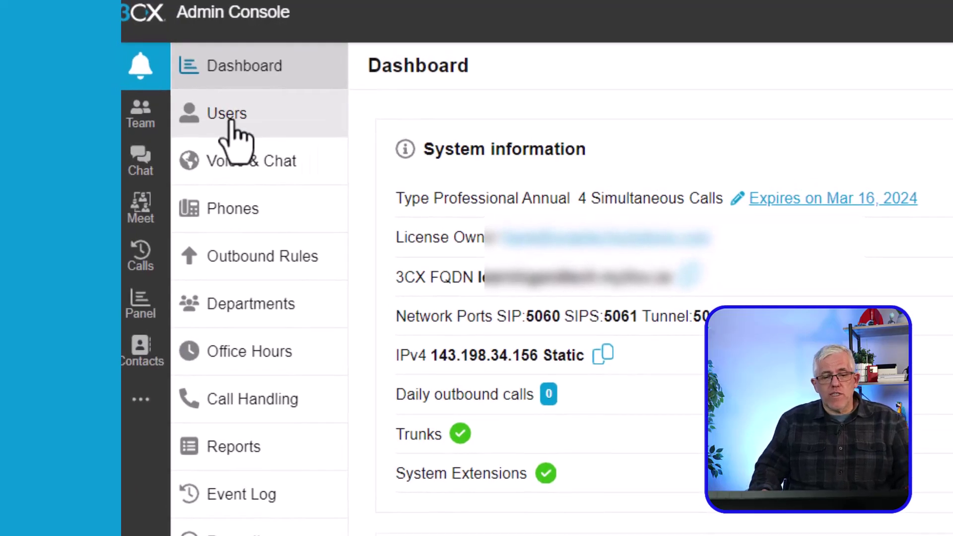
pyautogui.click(229, 121)
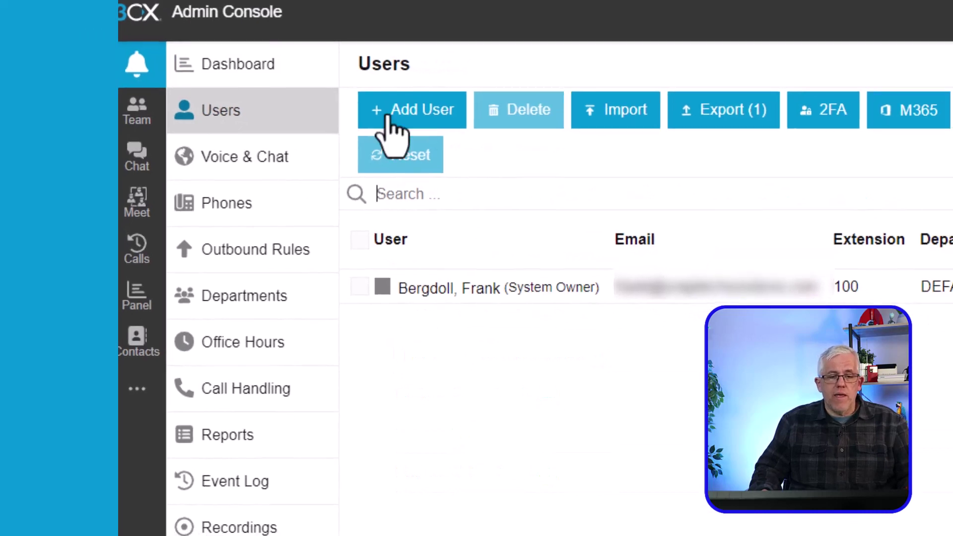
pyautogui.click(390, 116)
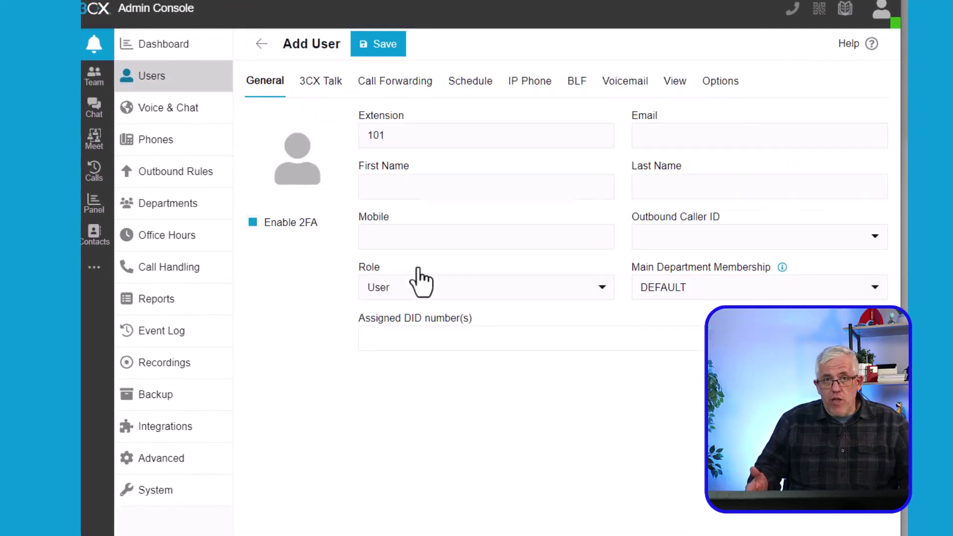
pyautogui.write('Bob')
pyautogui.press('Tab')
pyautogui.write('Green')
pyautogui.click(406, 291)
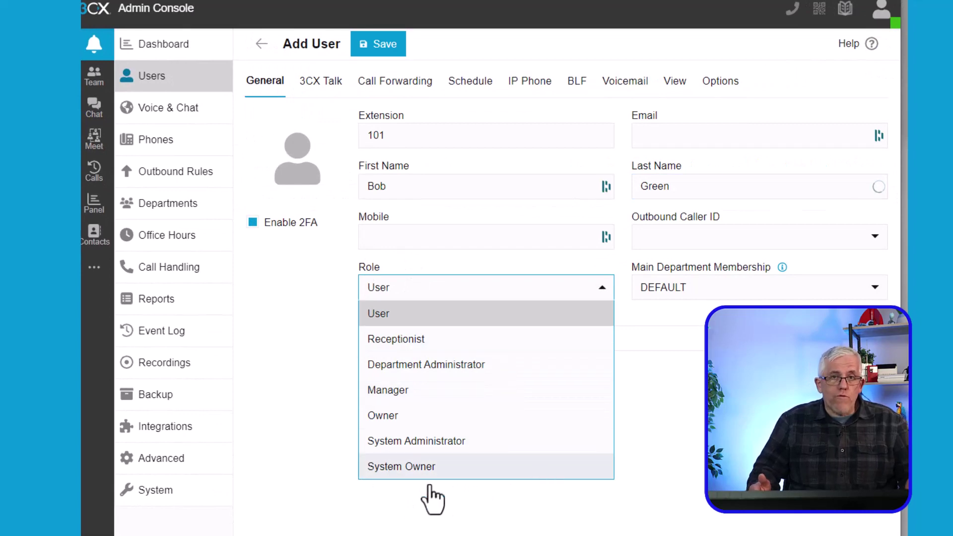
pyautogui.click(645, 414)
# - Review the new user's Call Forwarding and Schedule tabs, then go to Voice & Chat
pyautogui.click(395, 82)
pyautogui.click(476, 84)
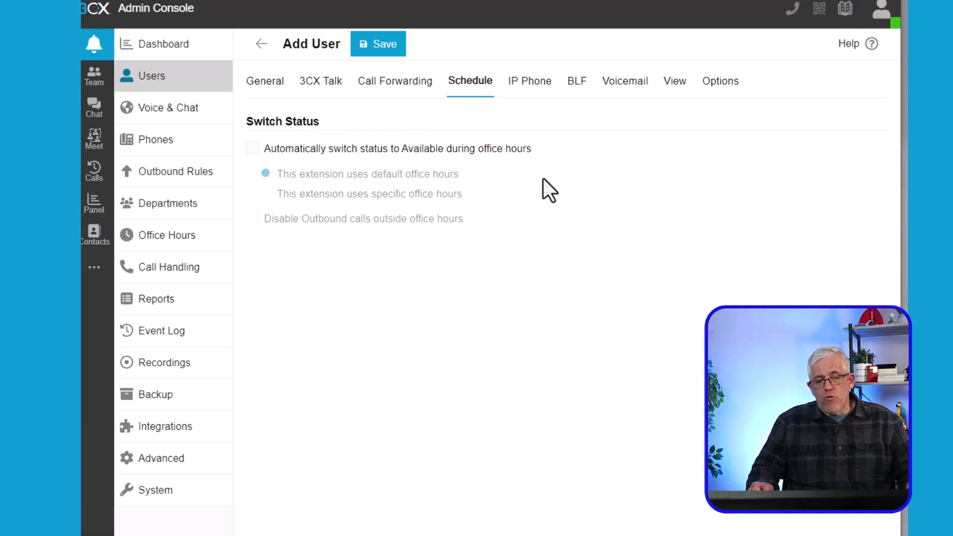
pyautogui.click(164, 108)
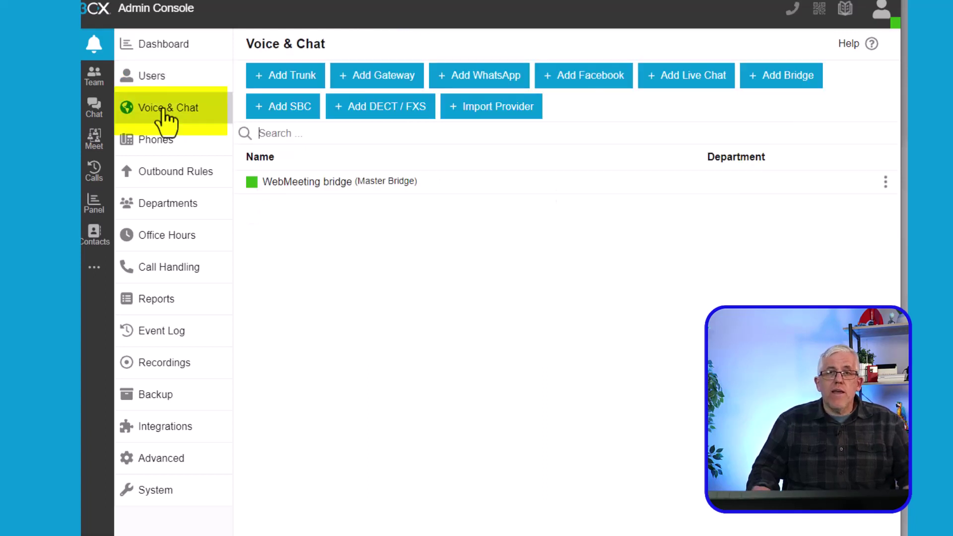
# - Start a Voxtelesys SIP trunk with country CA, limited to System Wide
pyautogui.click(296, 80)
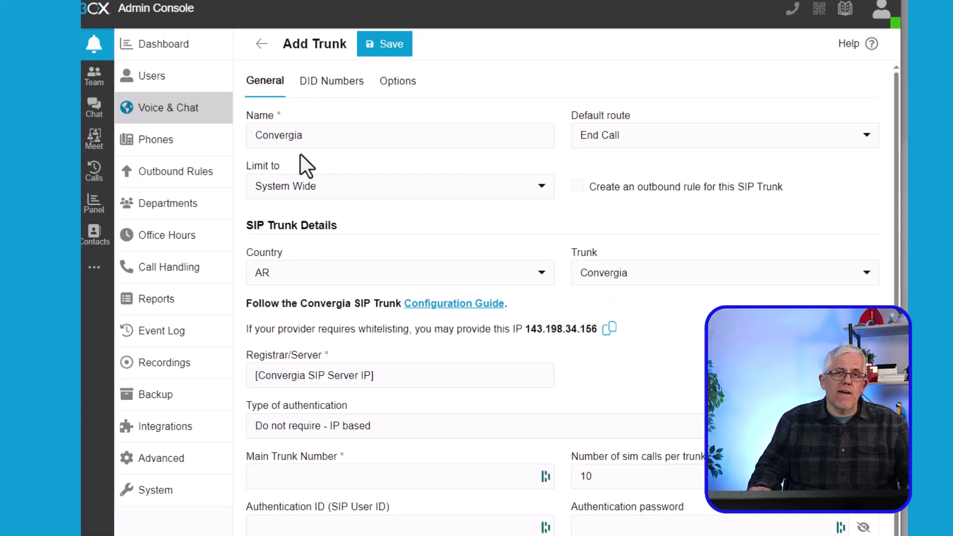
pyautogui.click(284, 272)
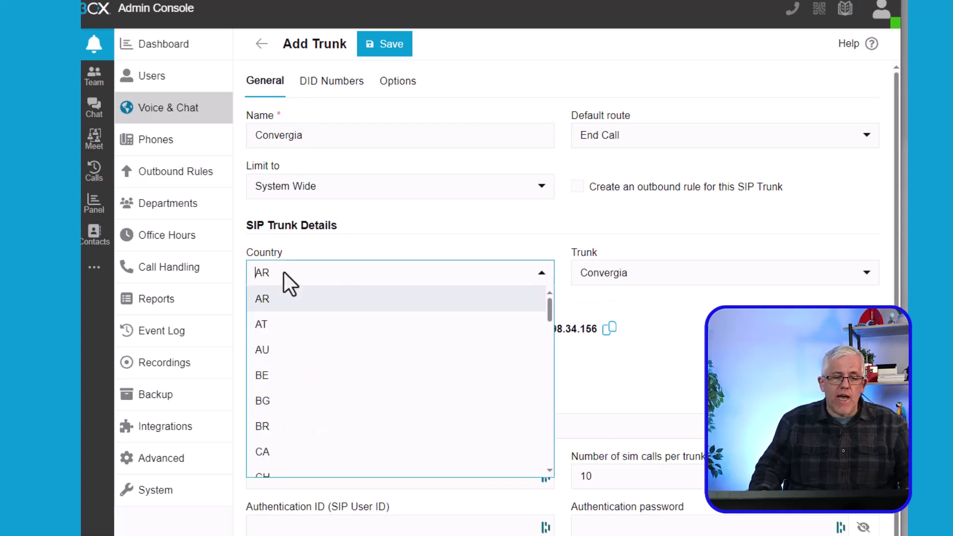
pyautogui.scroll(-2, 315, 425)
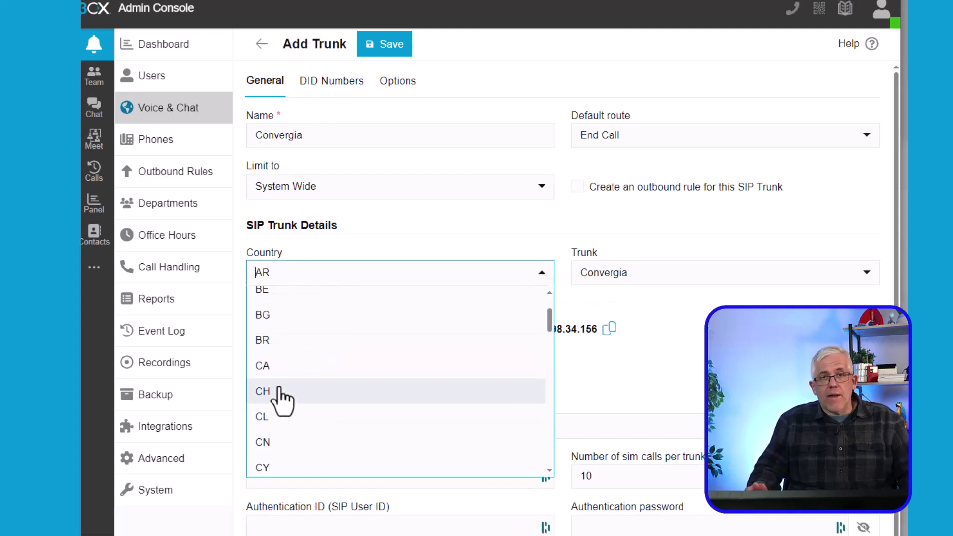
pyautogui.click(272, 364)
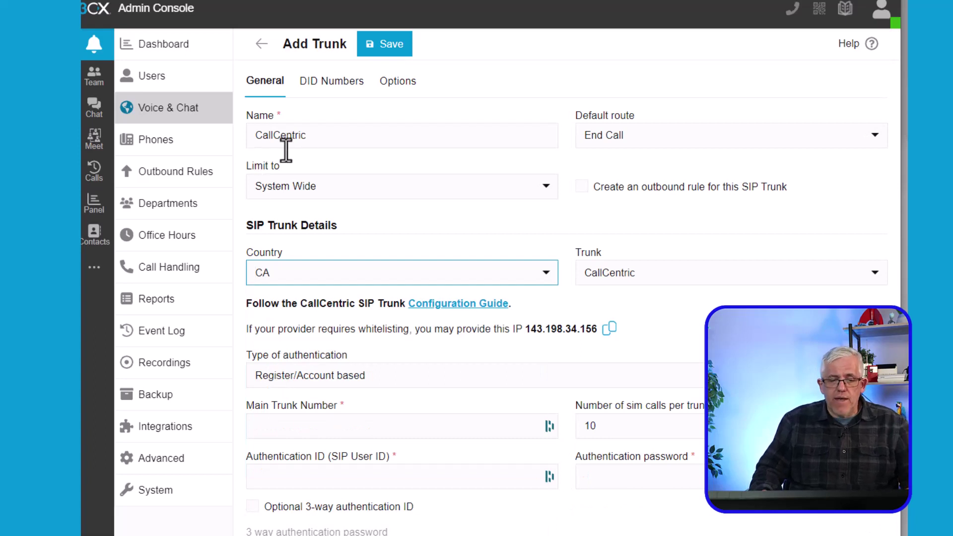
pyautogui.click(306, 195)
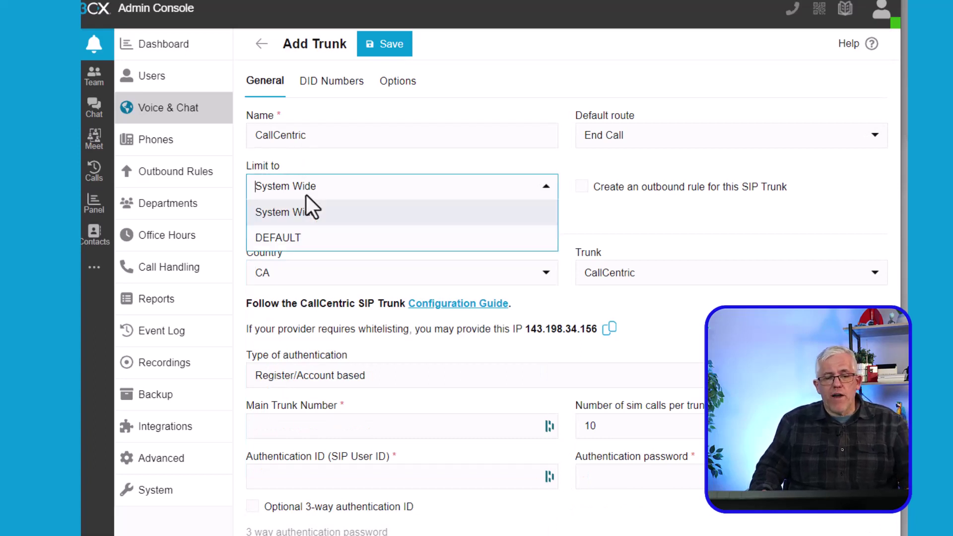
pyautogui.click(354, 143)
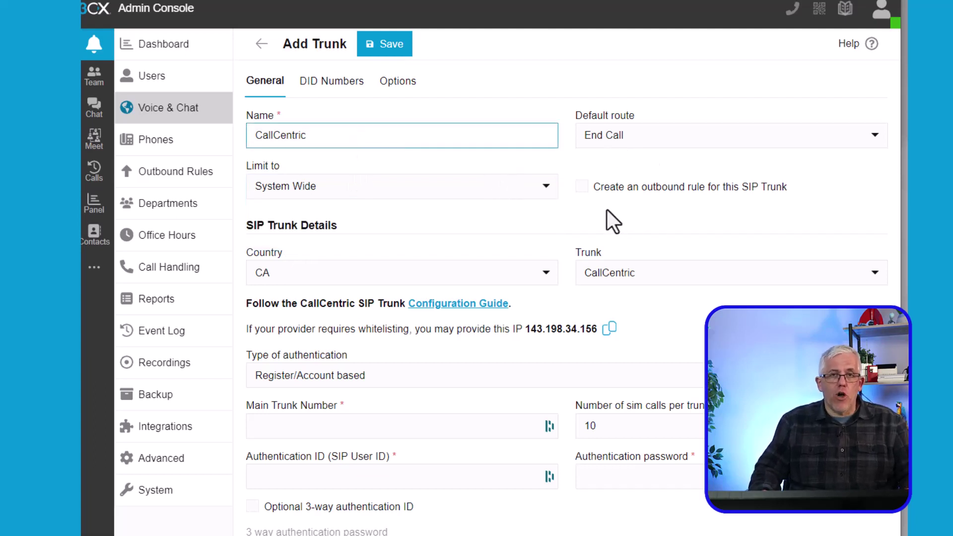
pyautogui.click(649, 271)
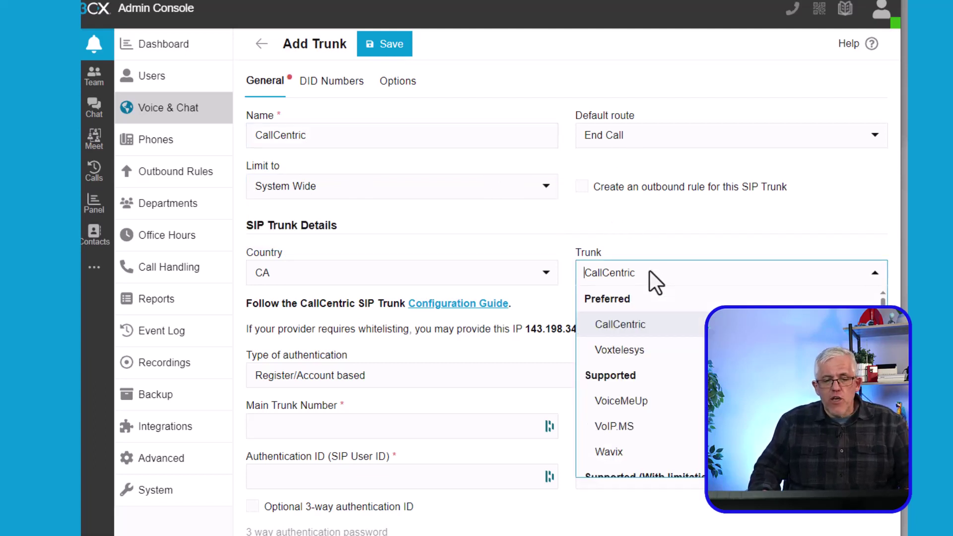
pyautogui.click(631, 357)
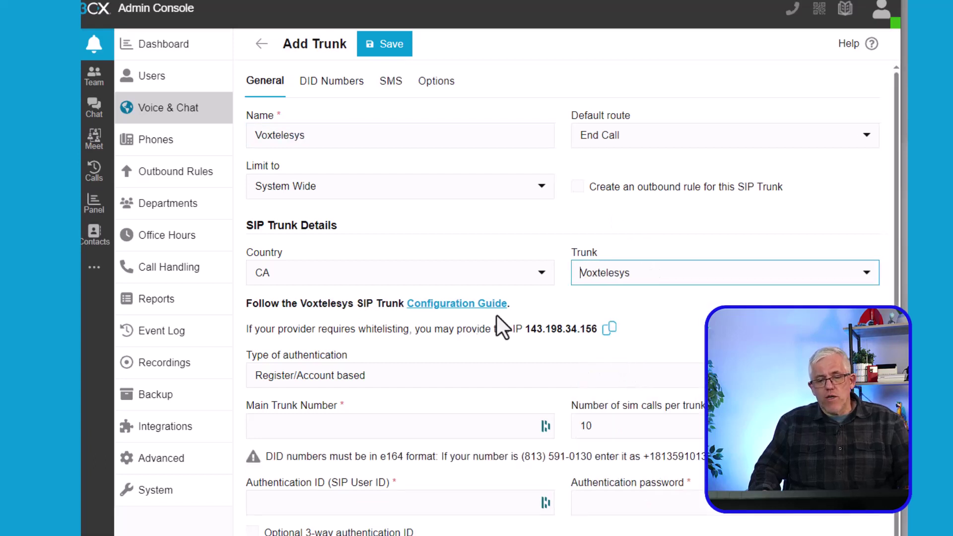
pyautogui.click(213, 207)
# - Create a department named Training that uses the global prompt set
pyautogui.click(290, 77)
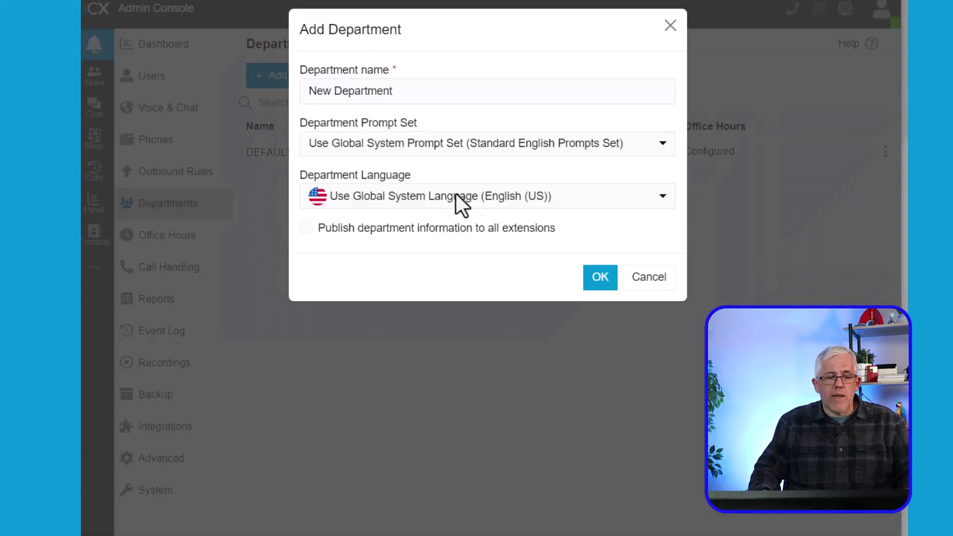
pyautogui.click(388, 93)
pyautogui.moveTo(401, 93); pyautogui.dragTo(266, 99)
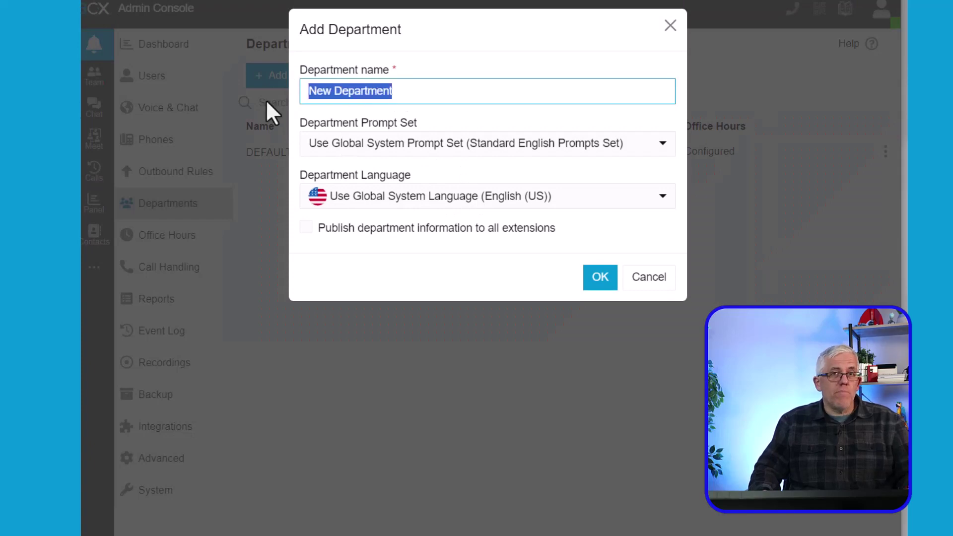
pyautogui.write('Training')
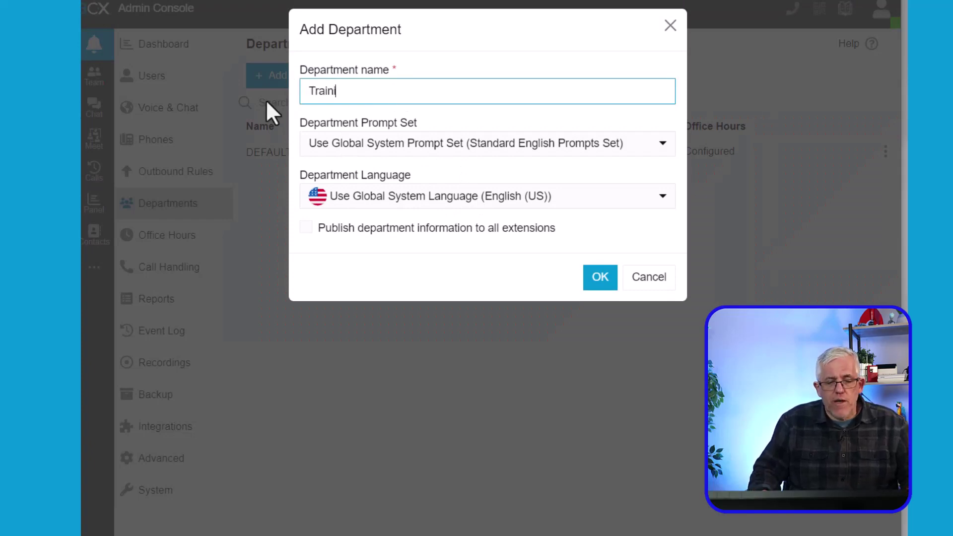
pyautogui.click(397, 143)
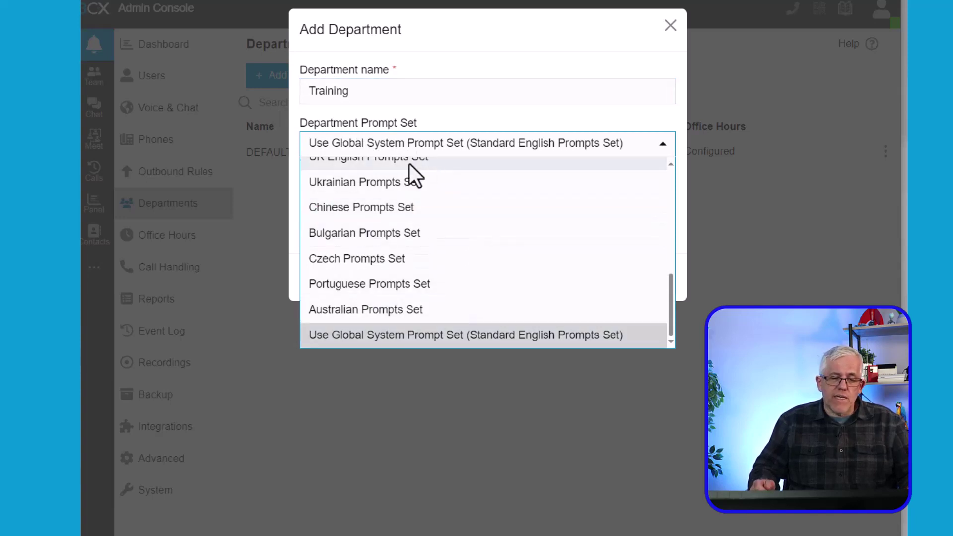
pyautogui.click(390, 126)
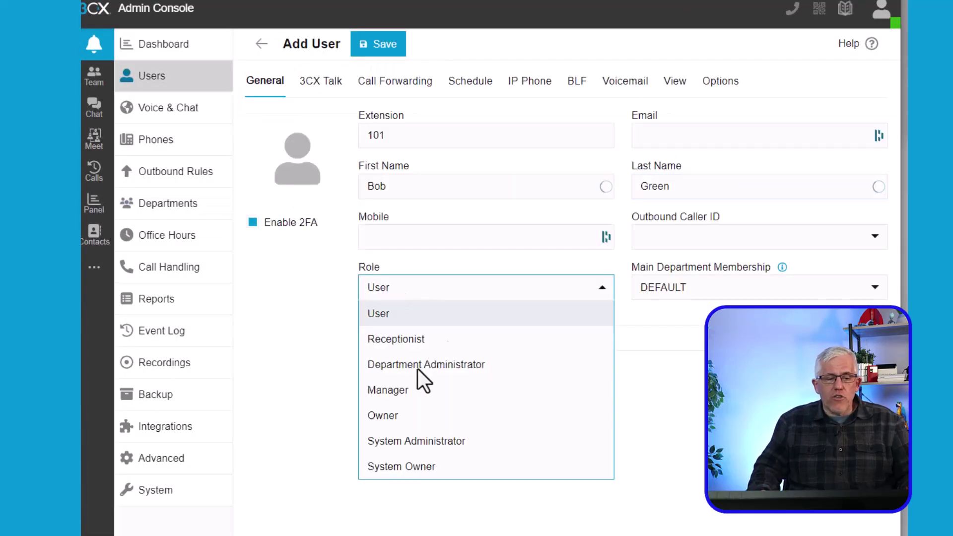
# - Keep the new user's User role and set their main department to Training
pyautogui.click(650, 375)
pyautogui.click(685, 286)
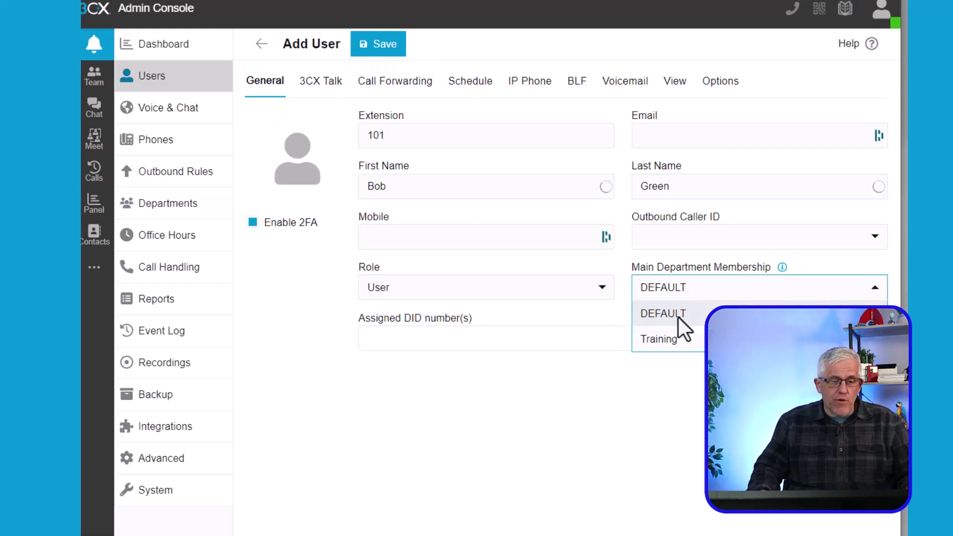
pyautogui.click(660, 342)
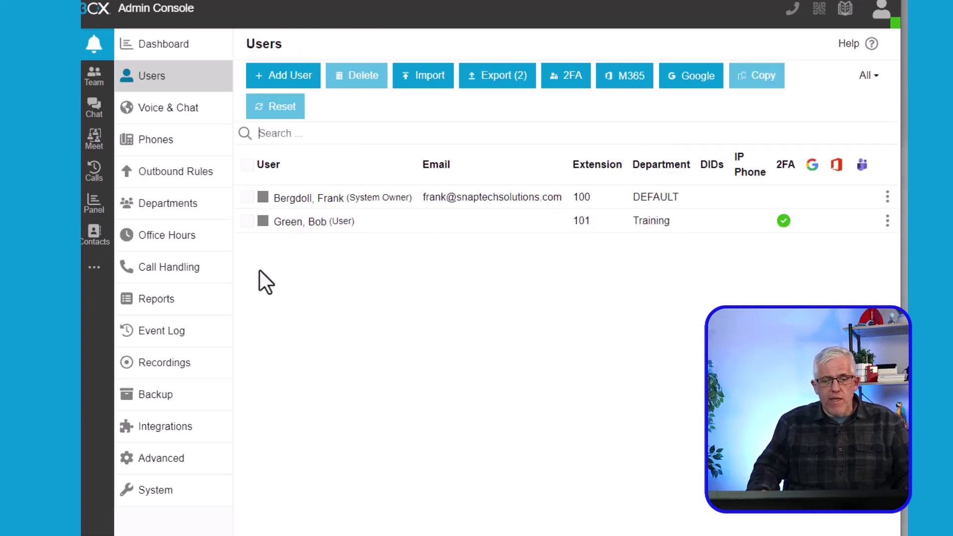
# - Review the office hours and time zone of the Training and DEFAULT departments
pyautogui.click(179, 256)
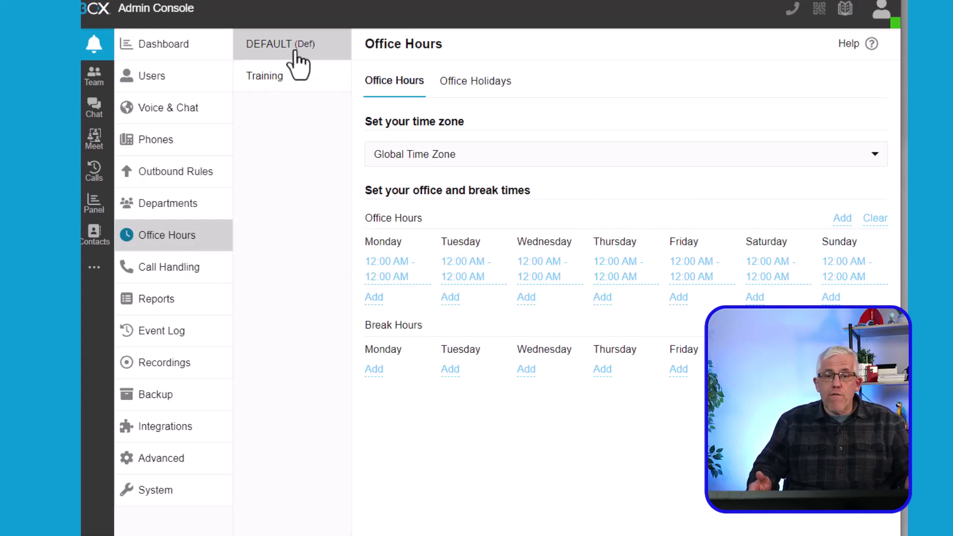
pyautogui.click(280, 77)
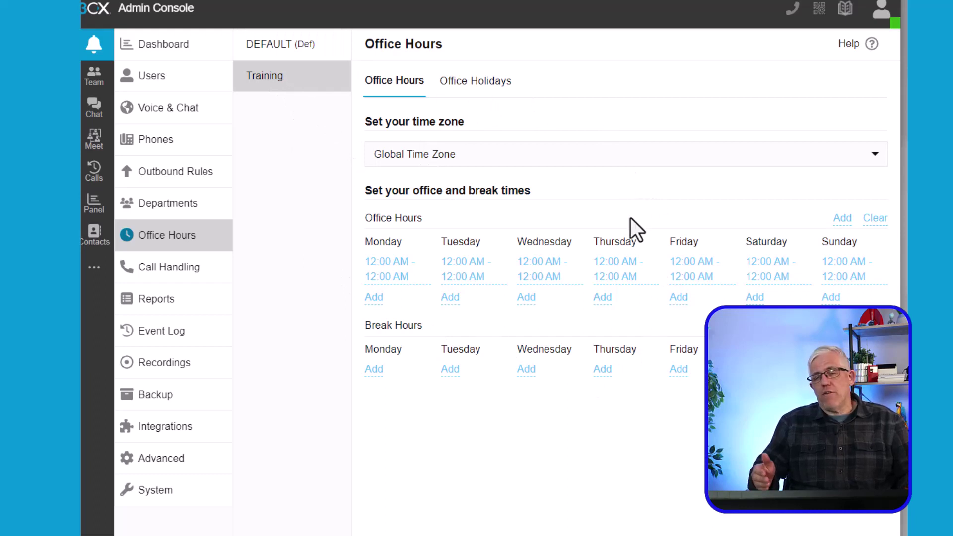
pyautogui.click(471, 154)
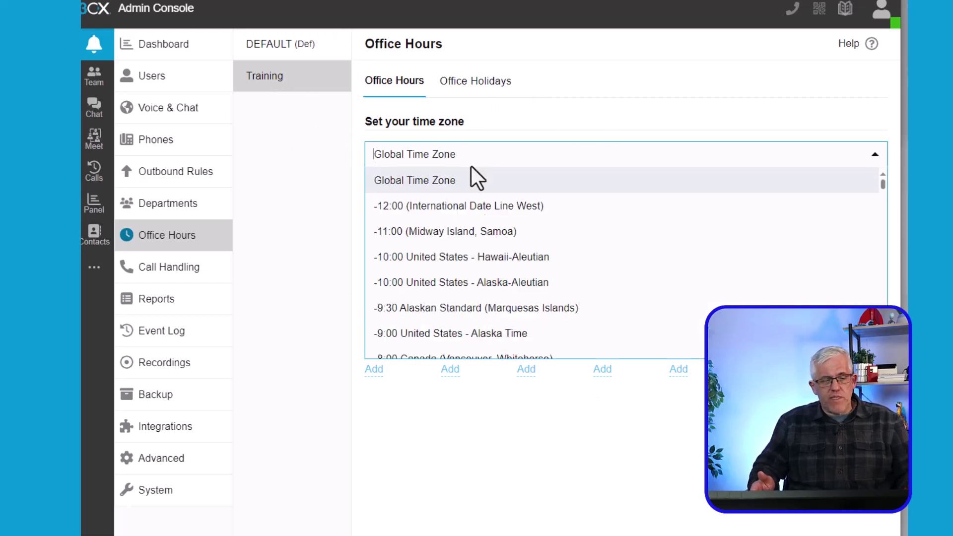
pyautogui.moveTo(281, 194); pyautogui.dragTo(283, 79)
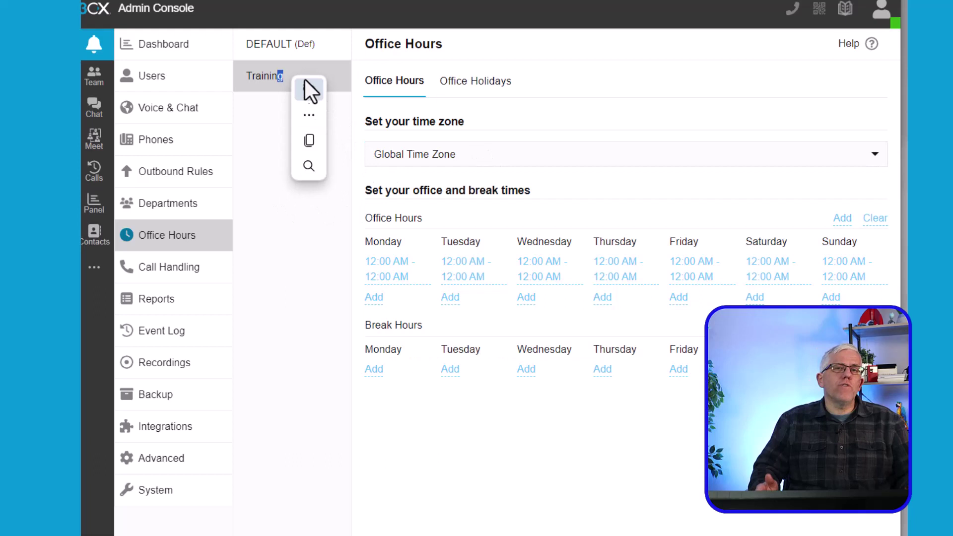
pyautogui.click(274, 46)
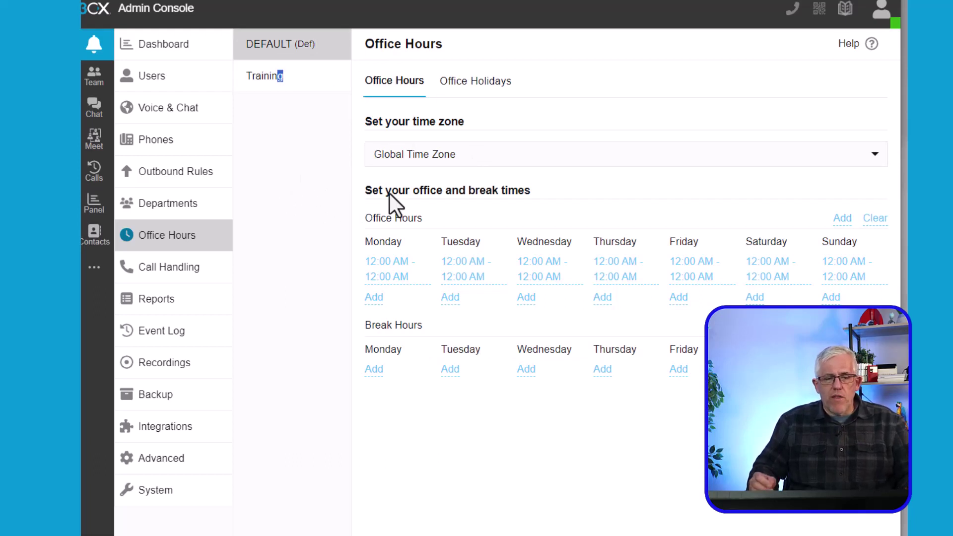
pyautogui.click(151, 303)
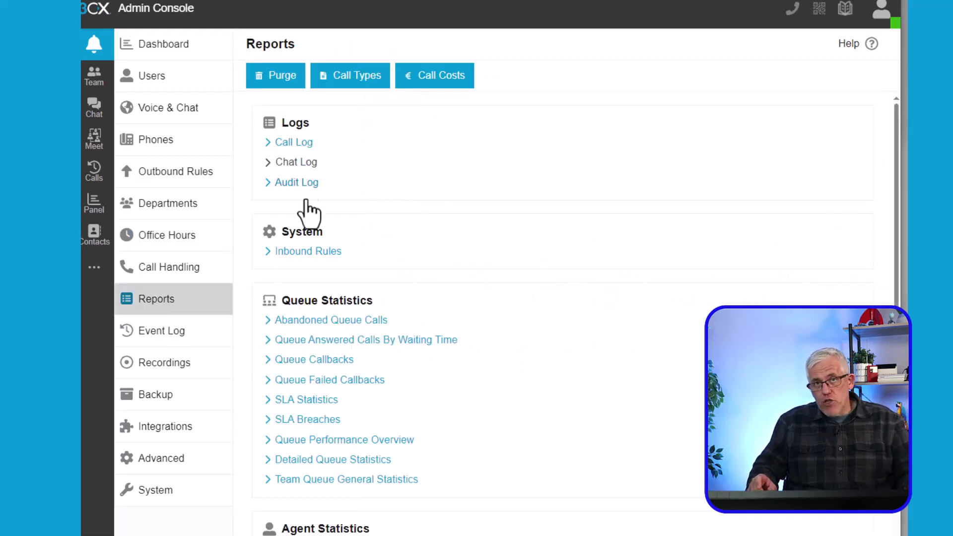
# - Scroll through the Reports list, then view the Event Log, Recordings and Integrations pages
pyautogui.scroll(-4, 434, 410)
pyautogui.scroll(-1, 437, 413)
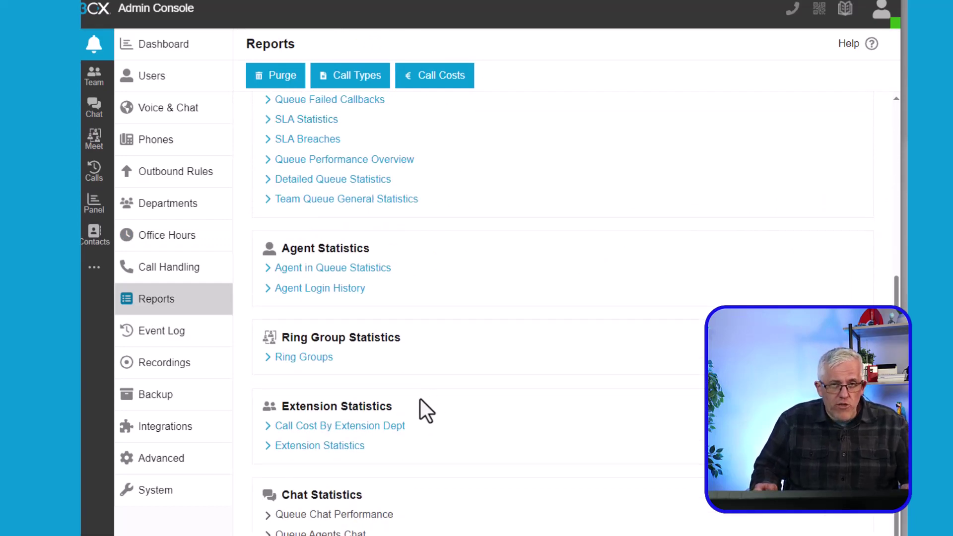
pyautogui.scroll(4, 421, 399)
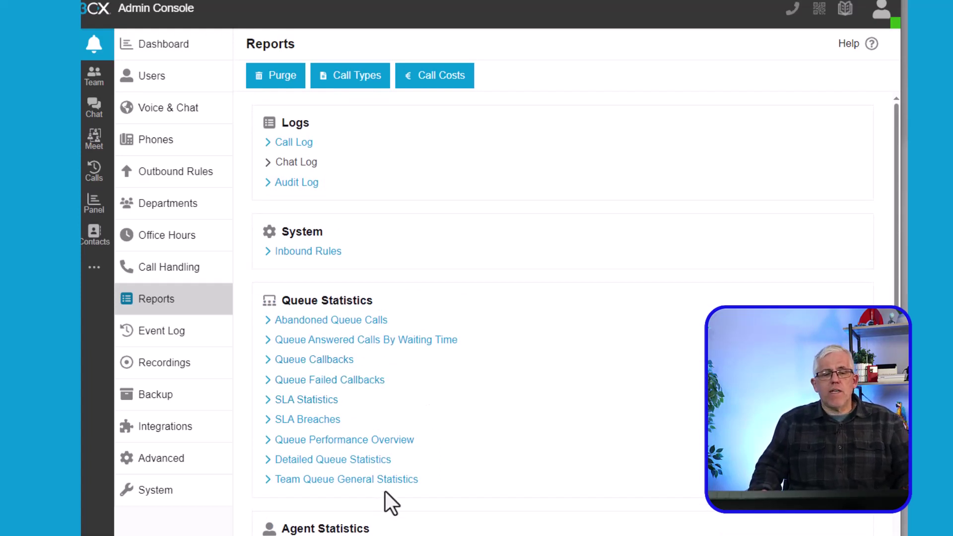
pyautogui.click(194, 337)
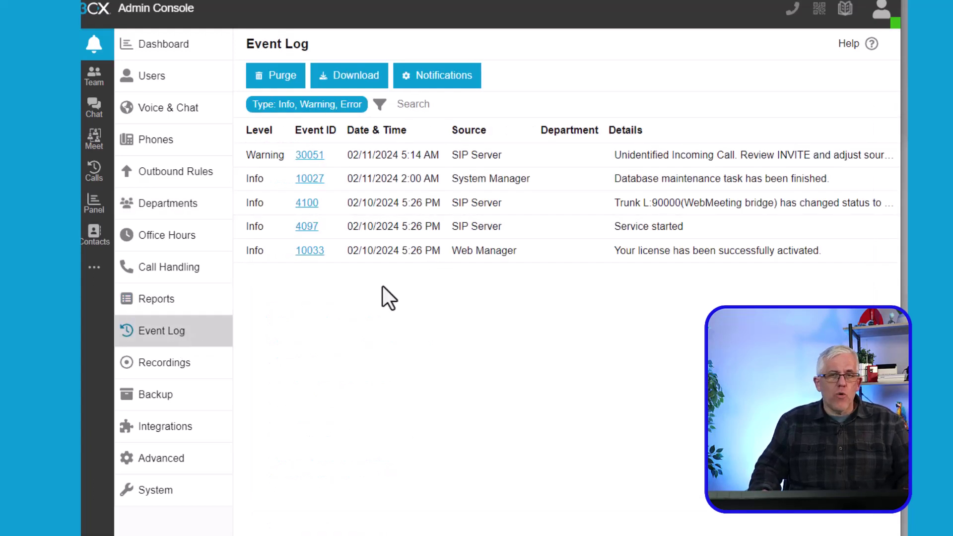
pyautogui.click(171, 365)
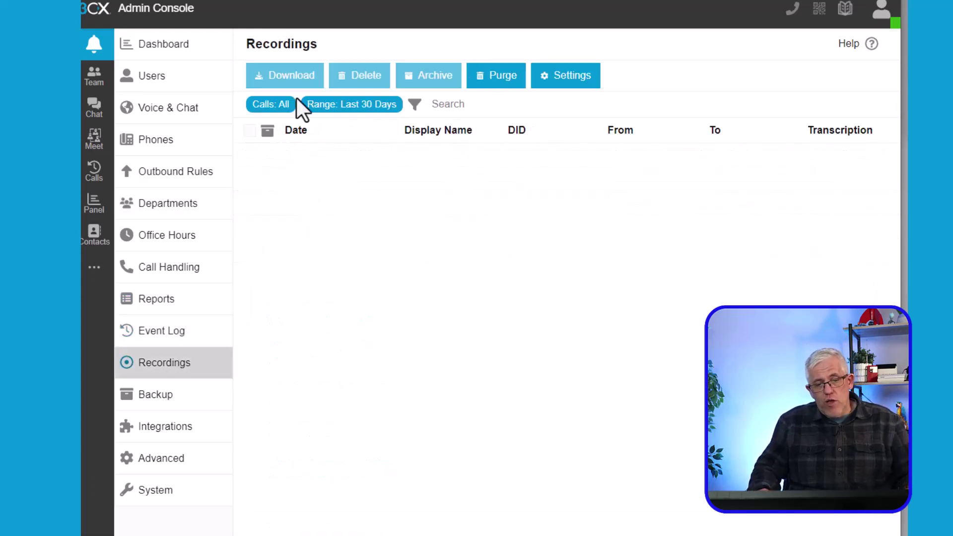
pyautogui.click(199, 427)
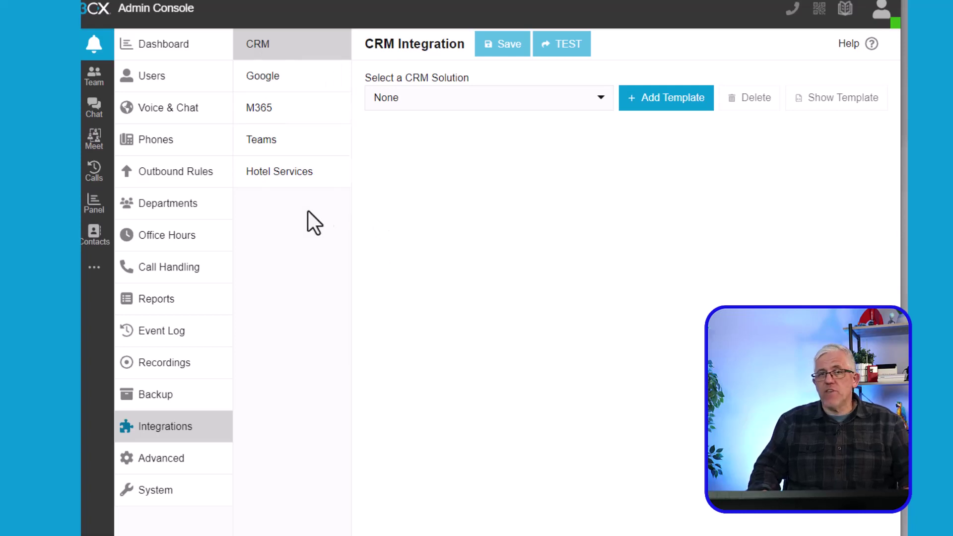
# - View the Advanced IP blacklist, the allowed country codes and the System license details
pyautogui.click(167, 464)
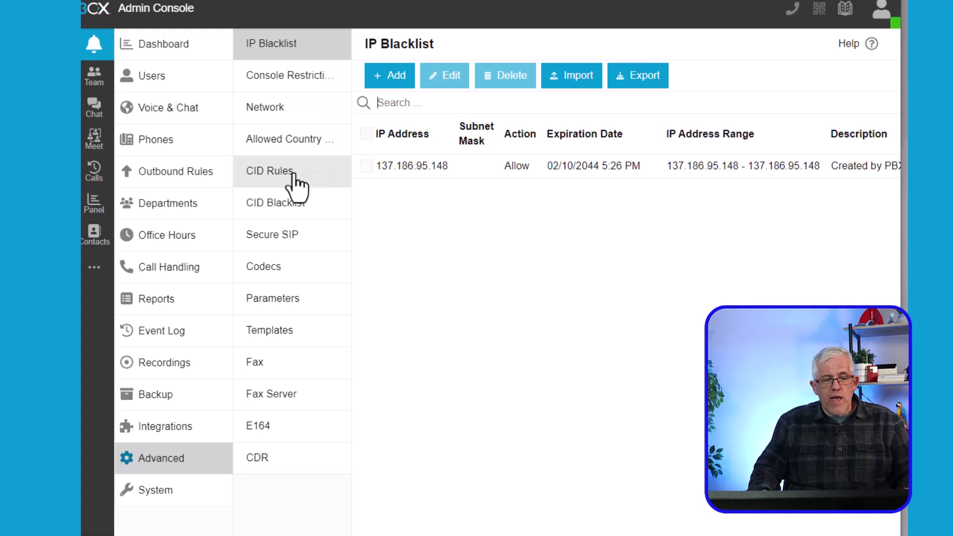
pyautogui.click(306, 141)
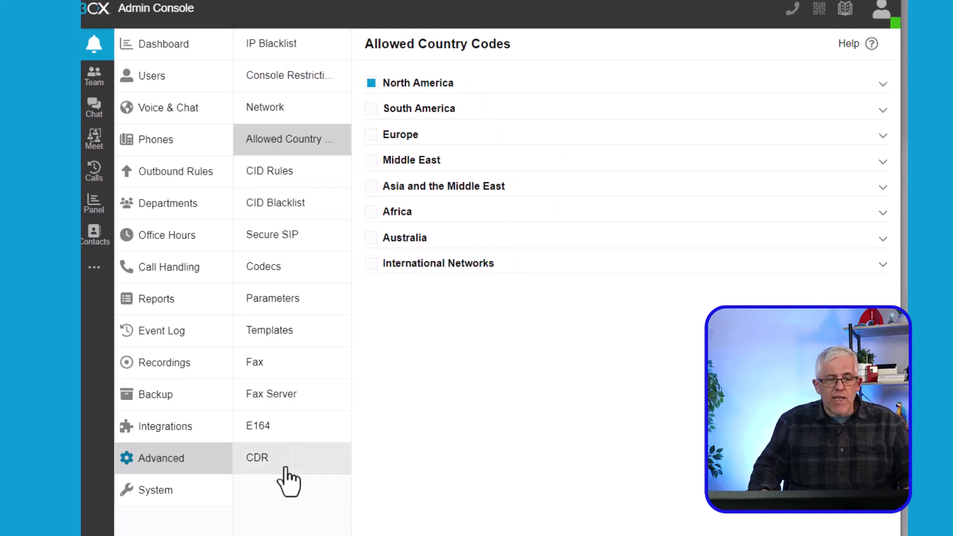
pyautogui.click(148, 490)
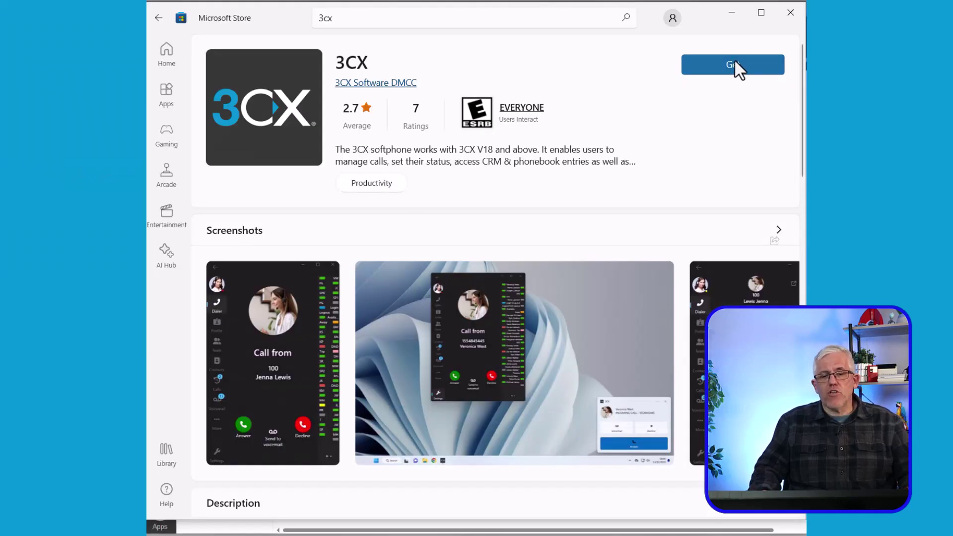
# - Get the 3CX desktop app from its Microsoft Store page
pyautogui.click(734, 59)
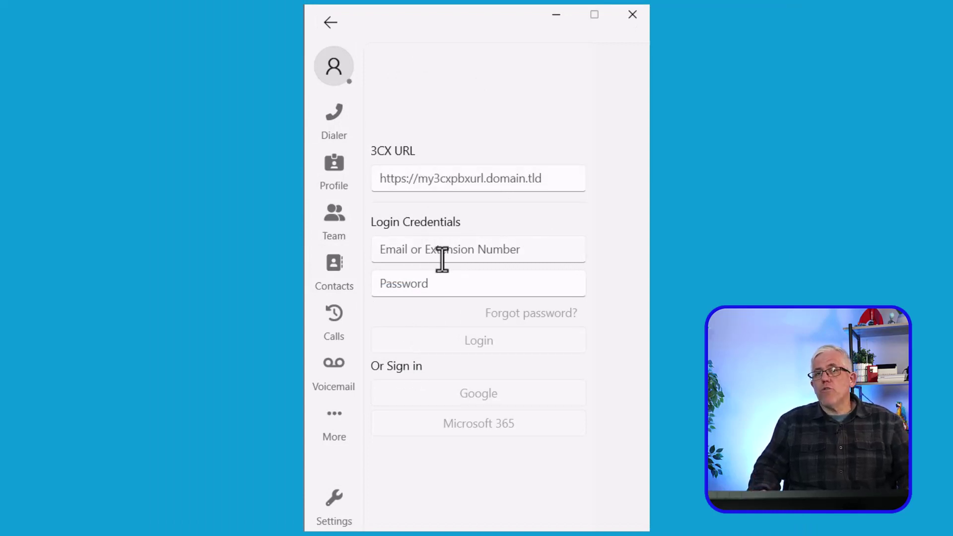
pyautogui.click(442, 254)
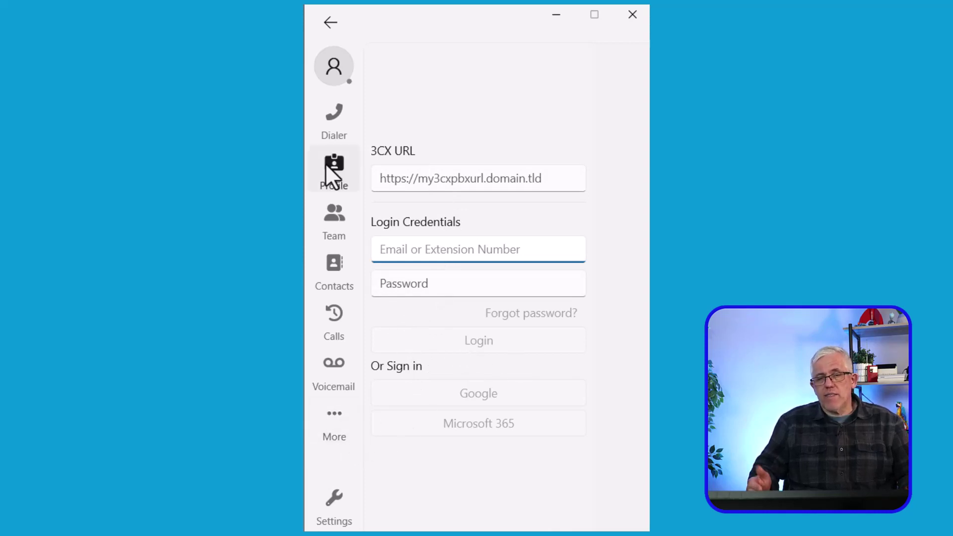
pyautogui.click(342, 88)
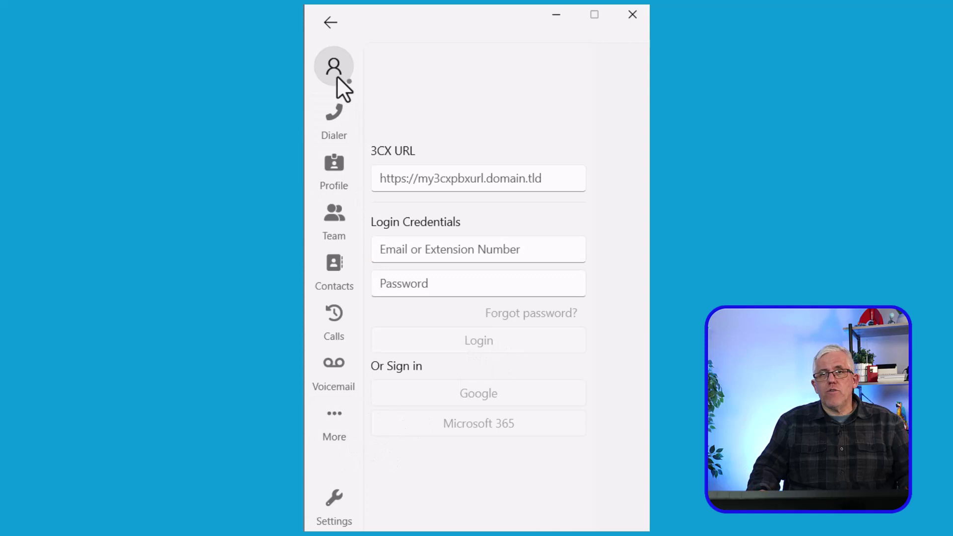